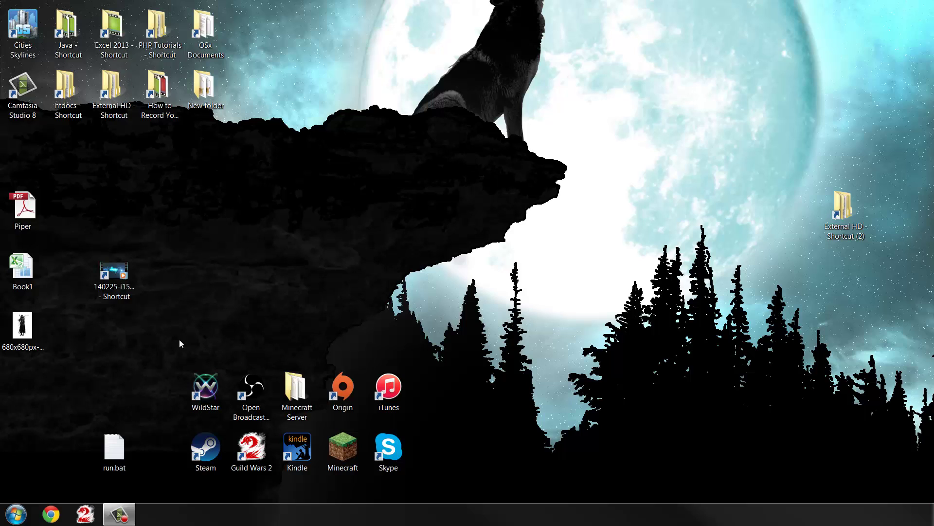
Step: Open the Start menu from the taskbar's Start orb
left_click(15, 513)
Step: Search for msconfig to launch System Configuration, then shift its window left
left_click(75, 483)
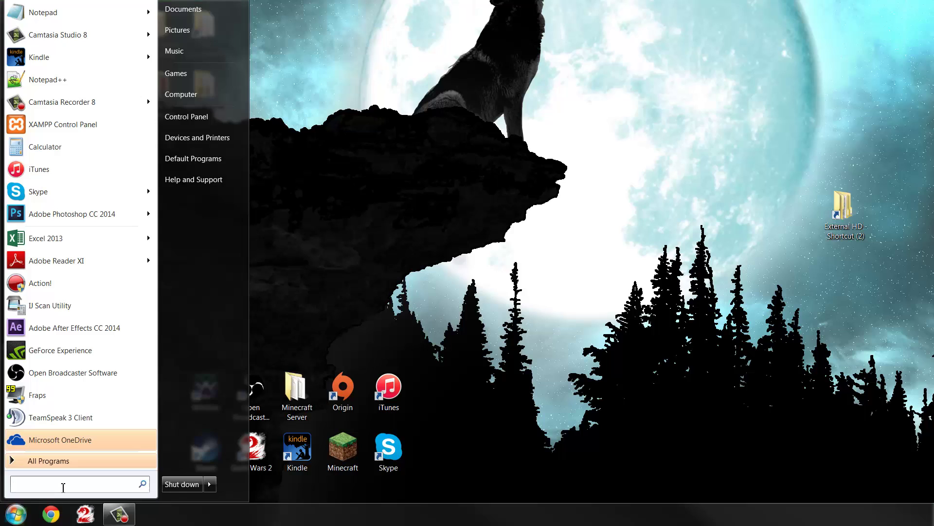
type("msconfig")
key("Return")
left_click_drag(672, 56, 557, 58)
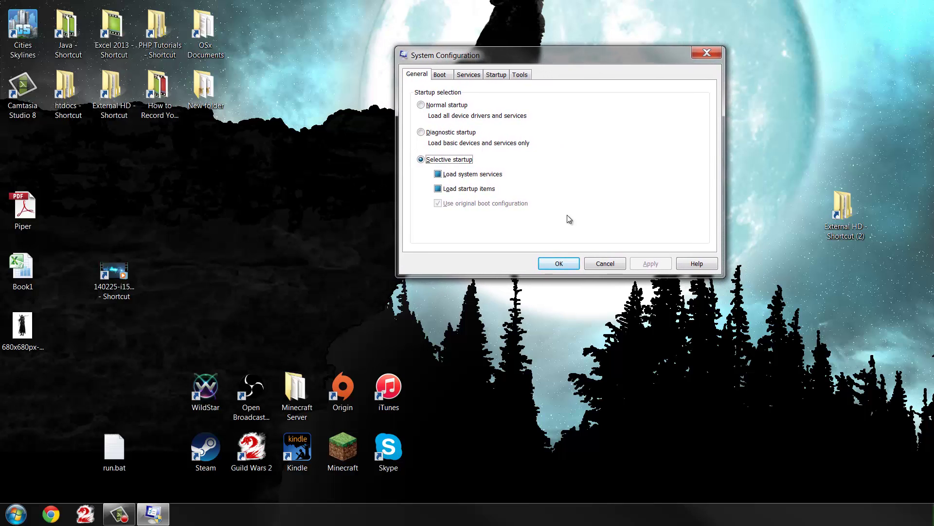
Step: Show the Startup tab with the Startup Item column widened and the list scrolled through
left_click(496, 75)
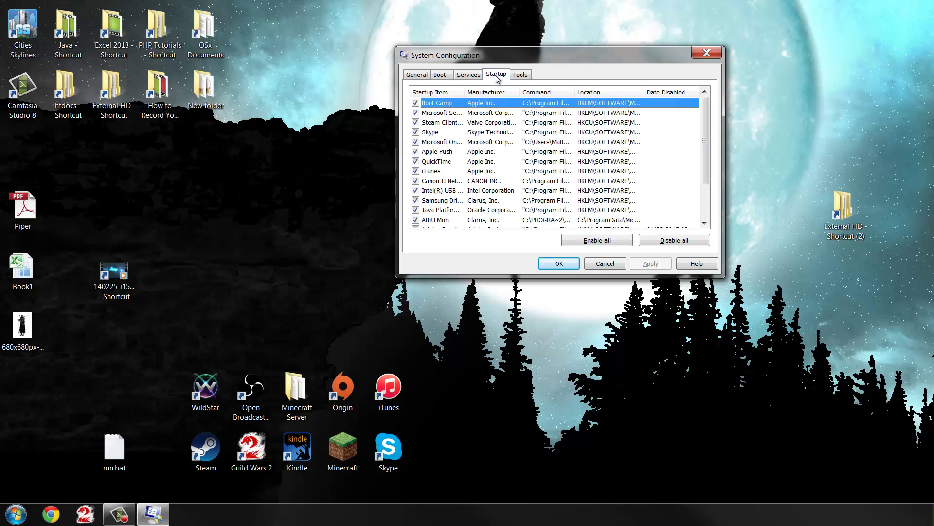
left_click_drag(502, 60, 505, 54)
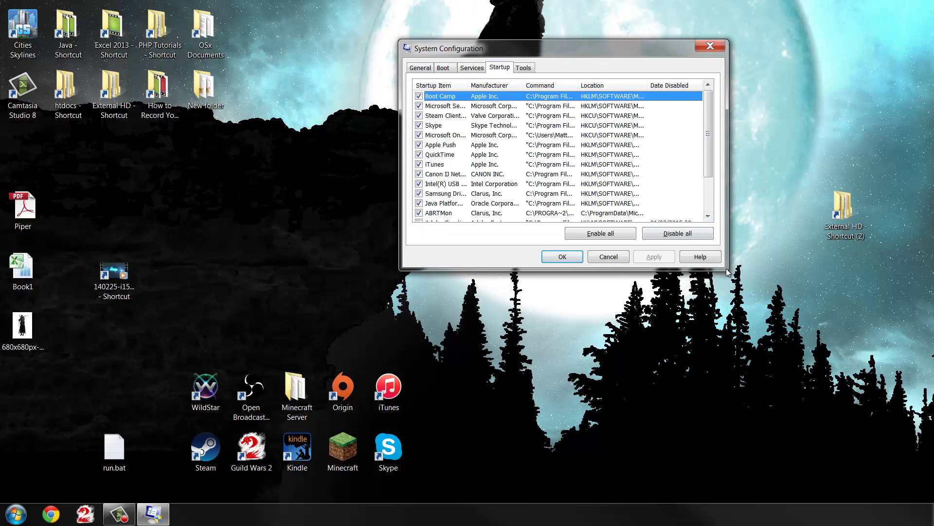
left_click_drag(609, 44, 603, 60)
mouse_move(704, 122)
left_mouse_down()
mouse_move(709, 180)
mouse_move(711, 118)
left_mouse_up()
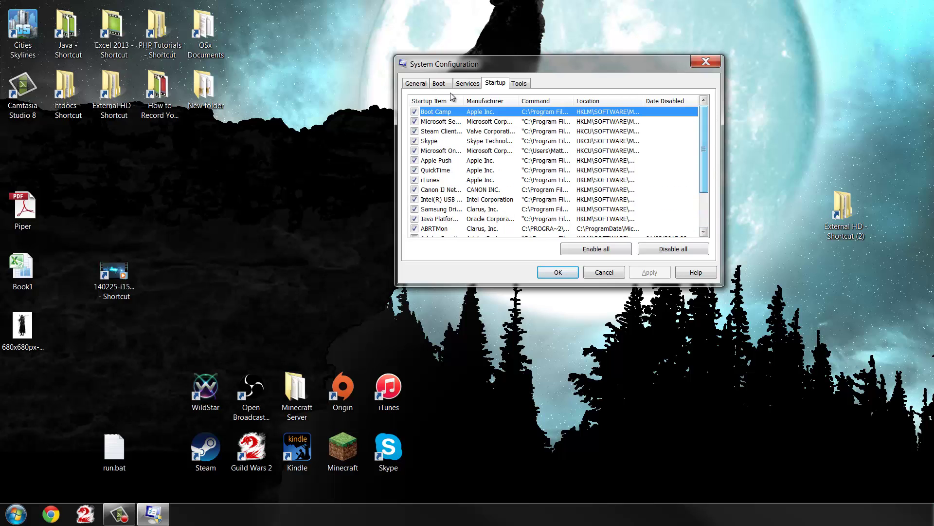
left_click_drag(464, 102, 550, 106)
left_click_drag(705, 129, 712, 164)
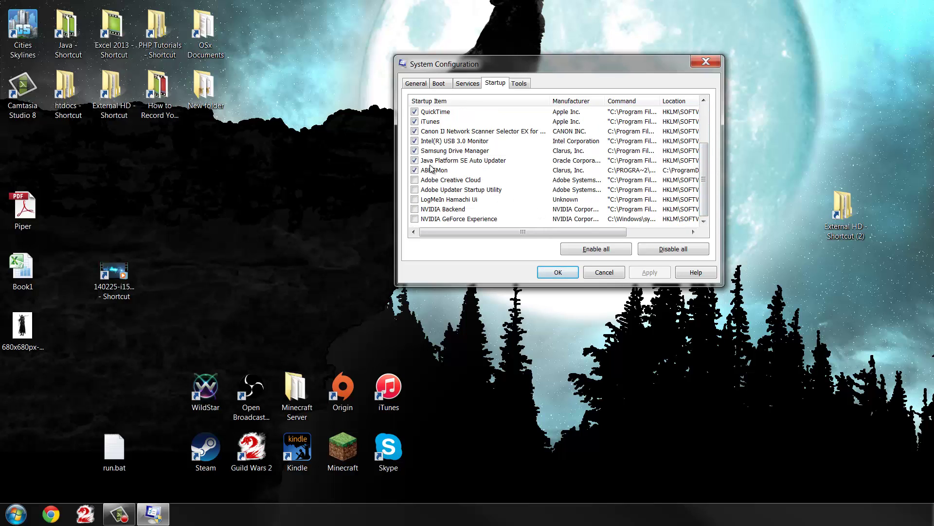
left_click_drag(704, 180, 703, 126)
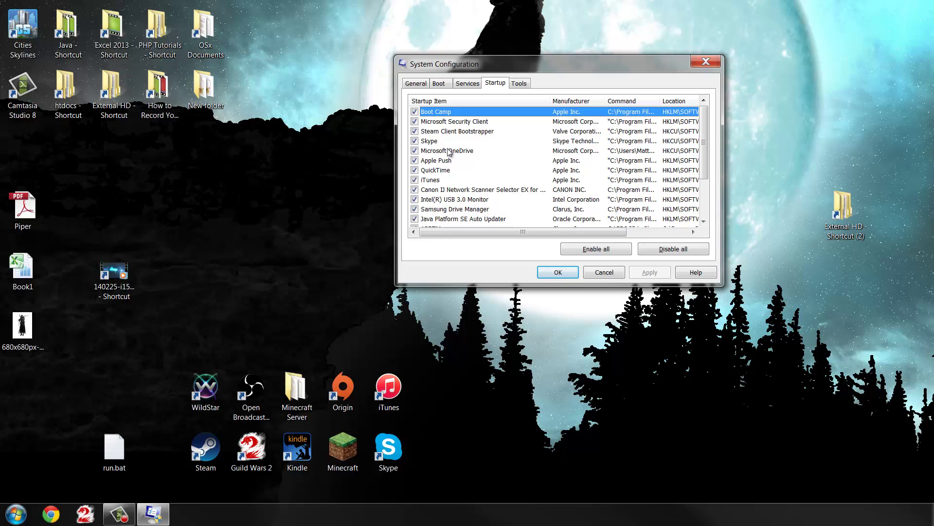
Step: Uncheck Microsoft OneDrive in the Startup list and scroll through the remaining startup entries
left_click(414, 151)
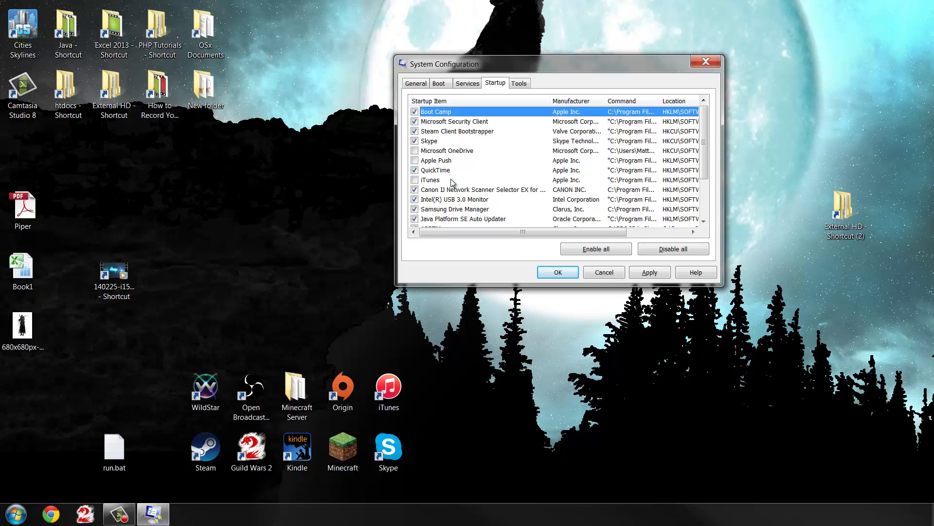
left_click_drag(705, 139, 705, 180)
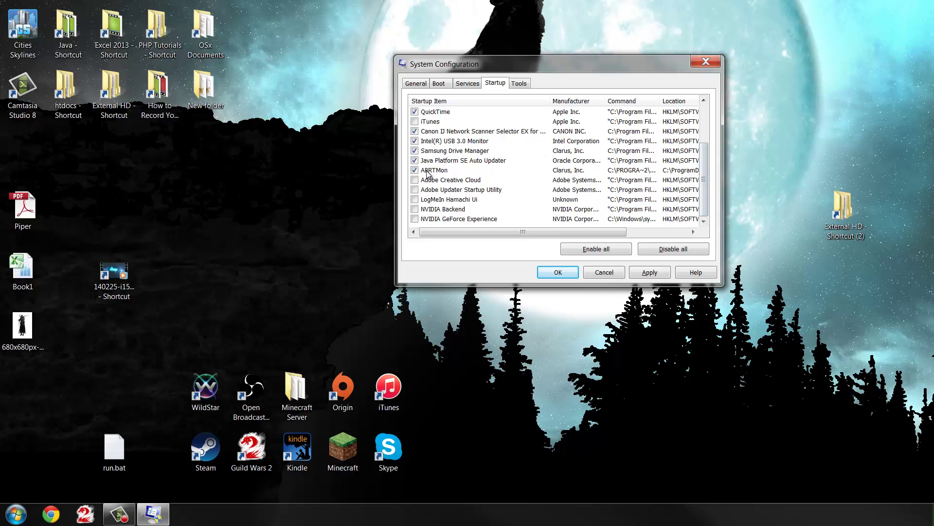
left_click(707, 128)
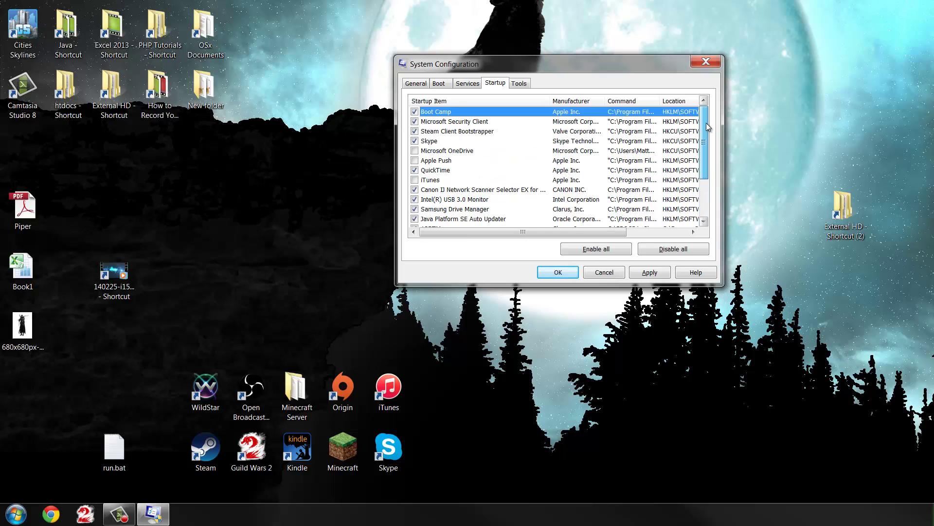
left_click_drag(706, 124, 714, 175)
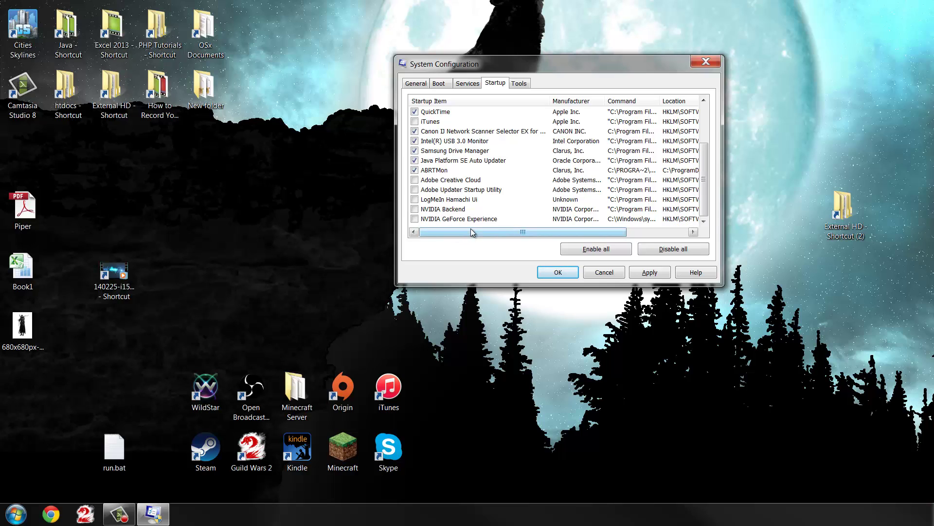
scroll(707, 130, "up", 2)
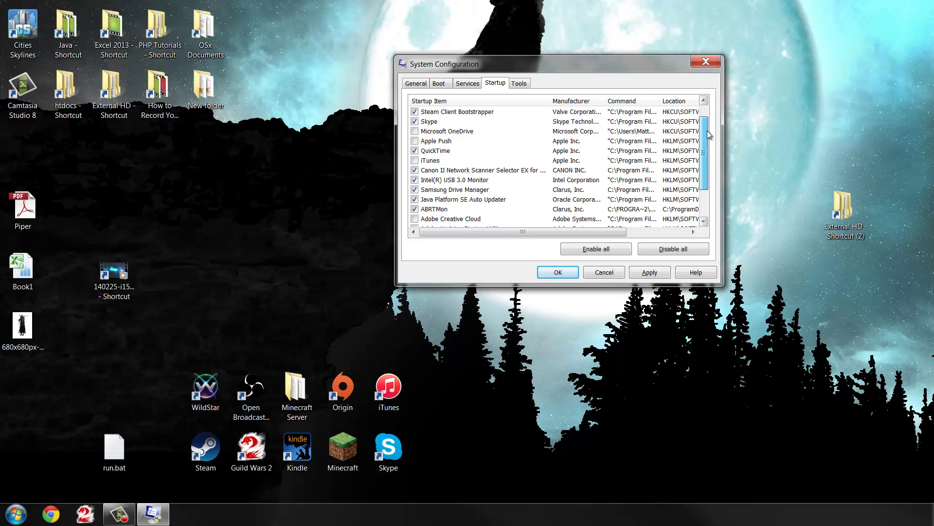
scroll(708, 133, "down", 2)
Step: Apply the startup changes and switch to the Services list
left_click(654, 276)
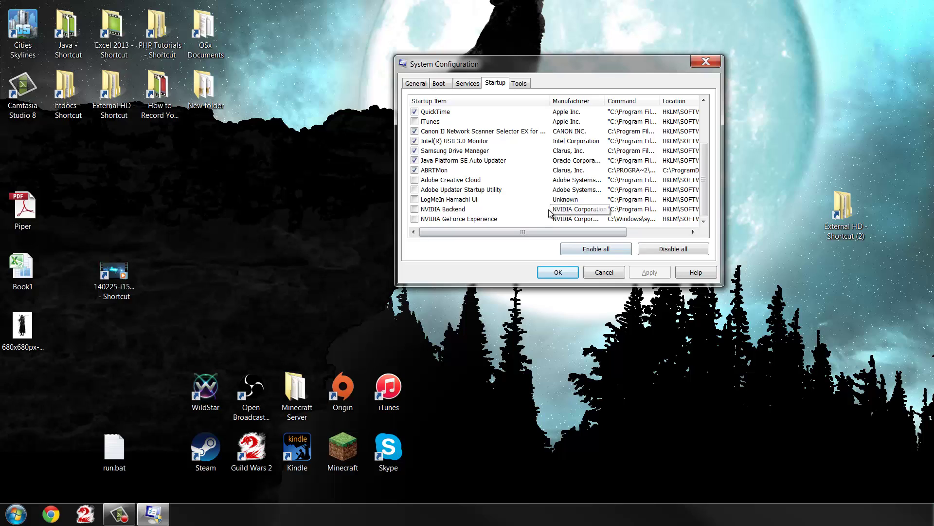
left_click_drag(522, 231, 558, 275)
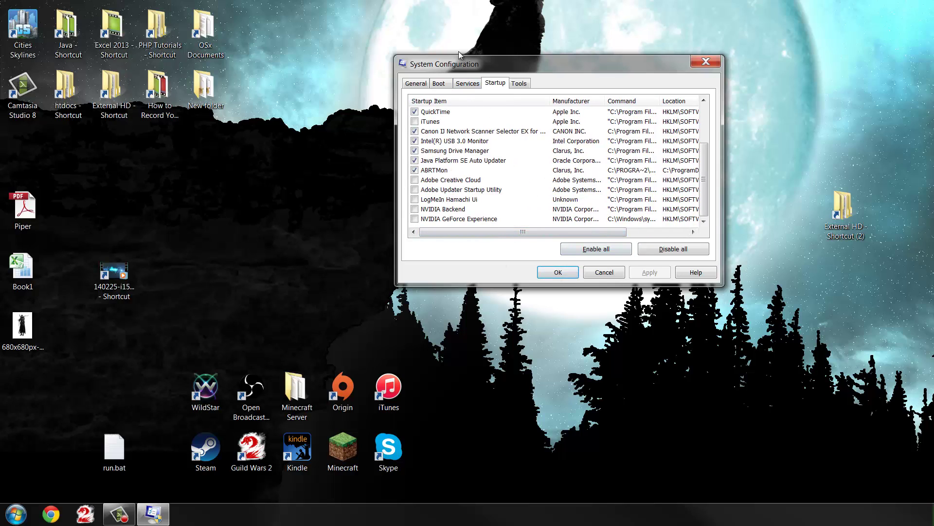
left_click_drag(501, 68, 477, 73)
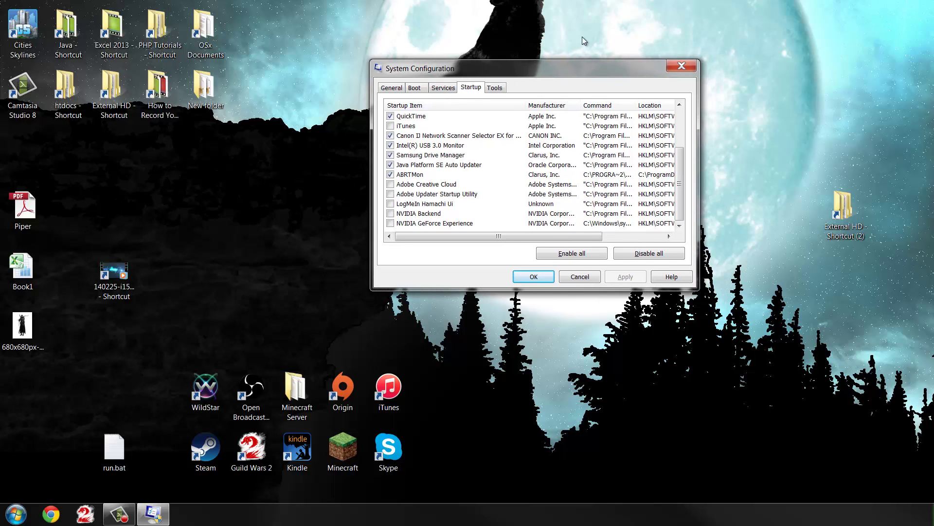
left_click(453, 92)
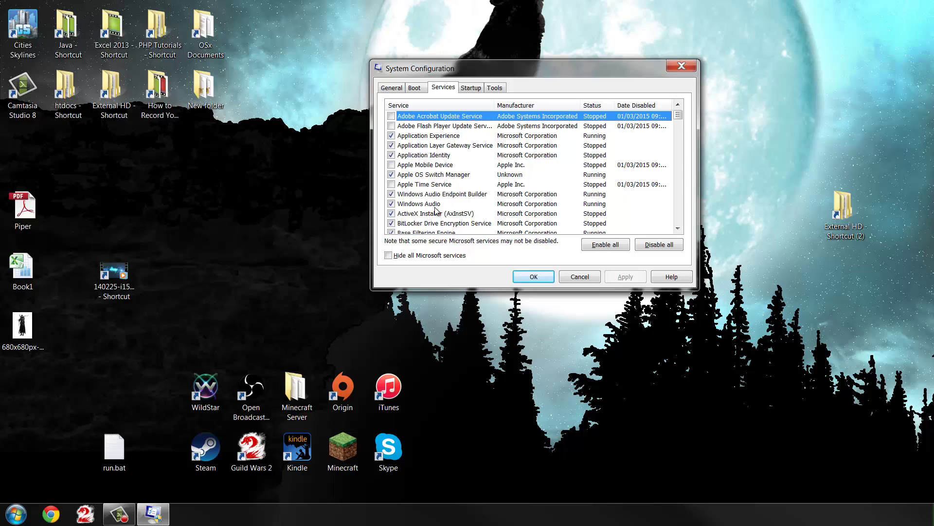
Step: Check Hide all Microsoft services, scroll the third-party list, and toggle Apple OS Switch Manager off and back on
left_click(386, 257)
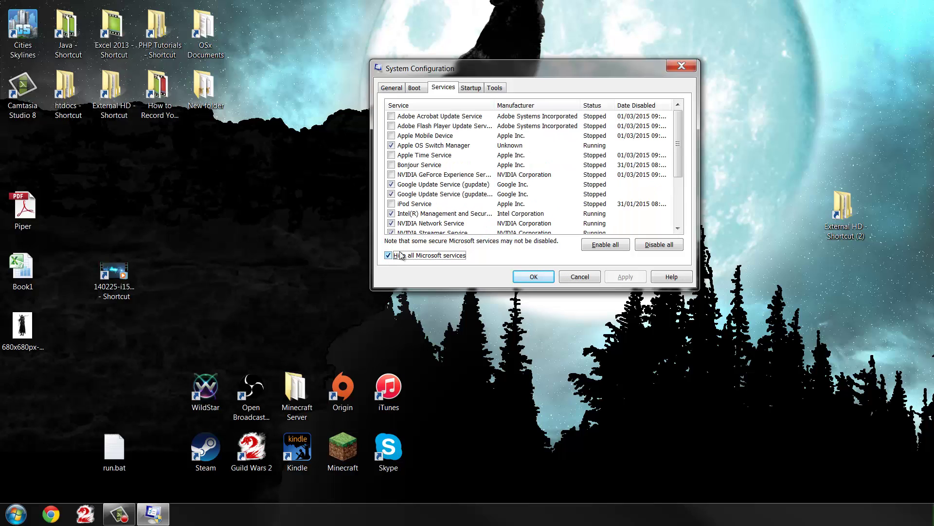
mouse_move(679, 127)
left_mouse_down()
mouse_move(679, 142)
mouse_move(681, 122)
left_mouse_up()
left_click_drag(622, 65, 606, 36)
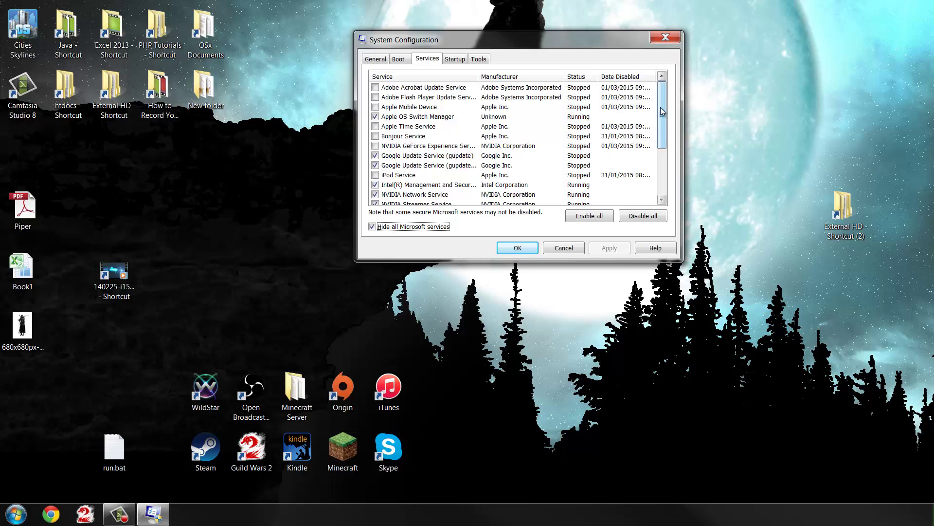
mouse_move(662, 114)
left_mouse_down()
mouse_move(674, 160)
mouse_move(675, 102)
left_mouse_up()
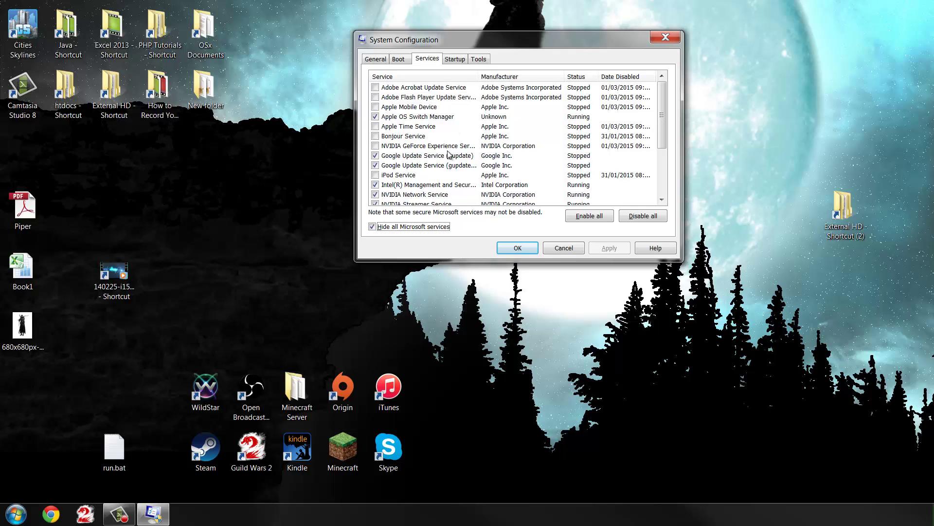
mouse_move(668, 113)
left_mouse_down()
mouse_move(667, 162)
mouse_move(672, 109)
left_mouse_up()
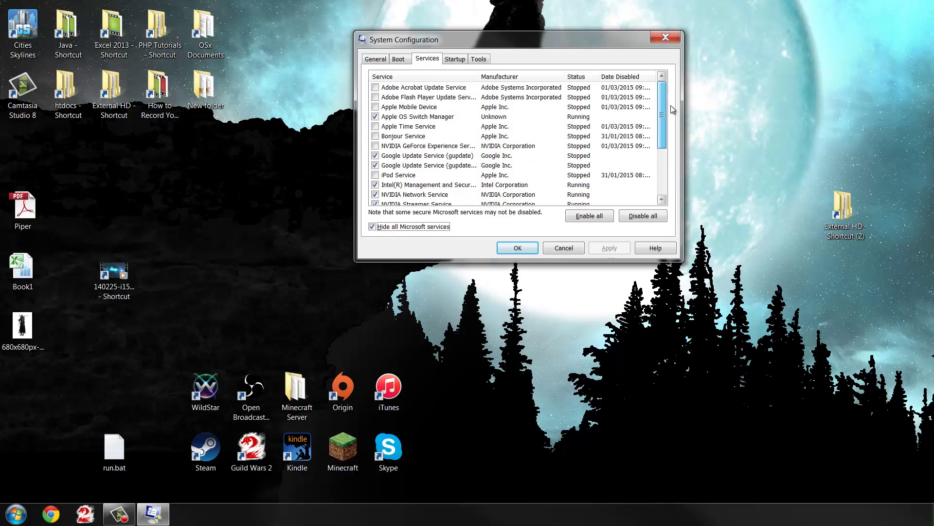
left_click_drag(673, 105, 672, 105)
left_click(376, 117)
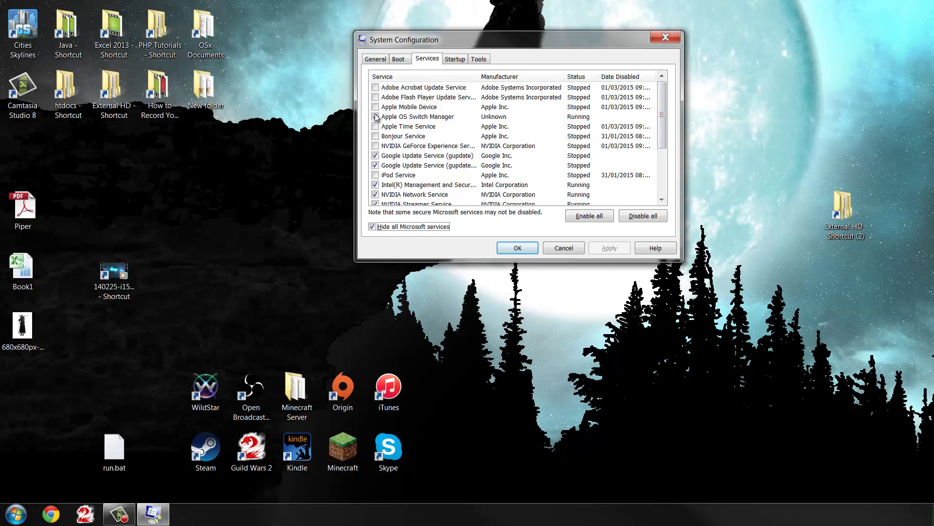
left_click(376, 116)
left_click_drag(664, 106, 679, 77)
Step: Confirm the changes with OK and pick Exit without restart in the restart prompt
left_click(452, 59)
left_click(428, 58)
left_click(518, 252)
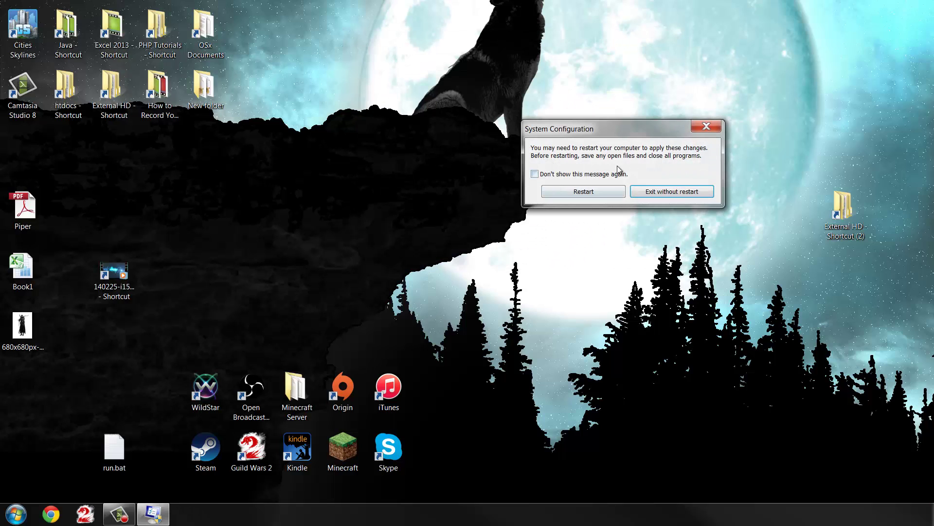
left_click_drag(628, 127, 560, 138)
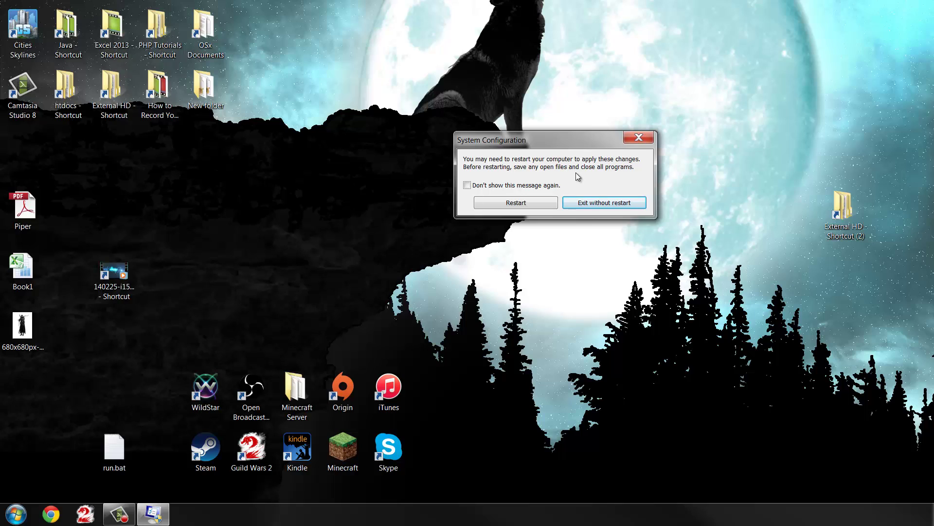
left_click(604, 203)
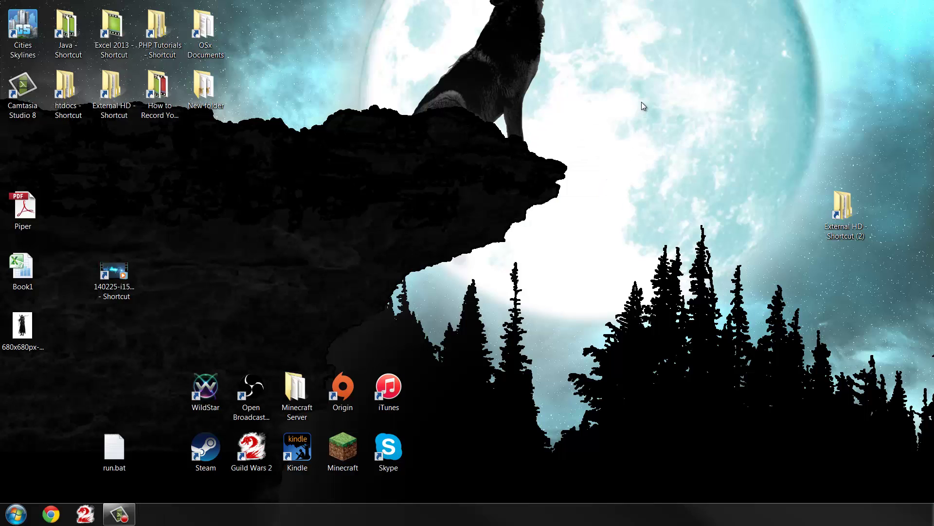